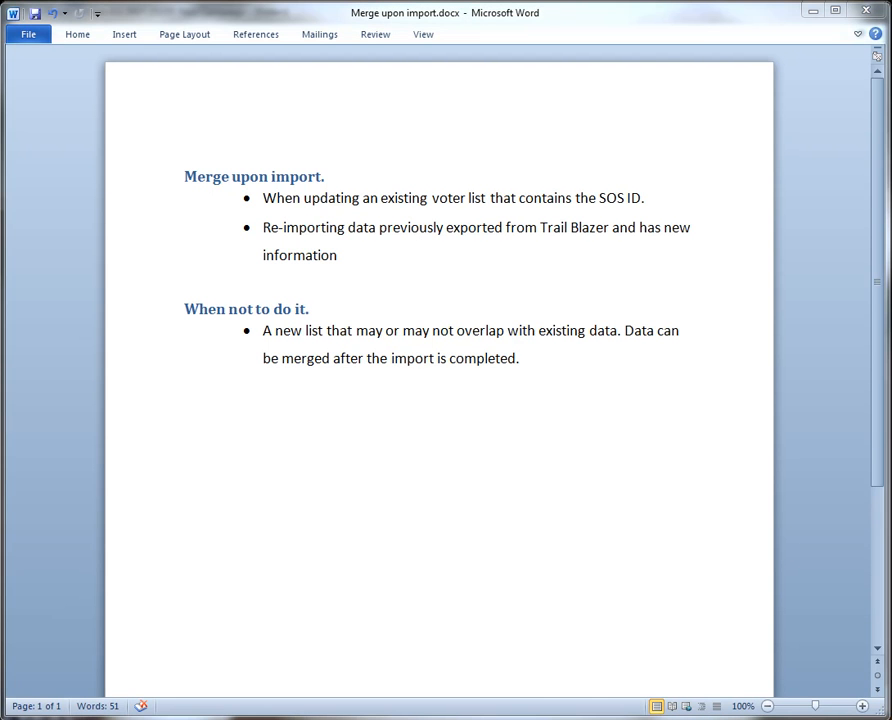
Step: Switch to Trail Blazer and sort the voter list by cell phone and by email to check those columns for existing data
key(alt+Tab)
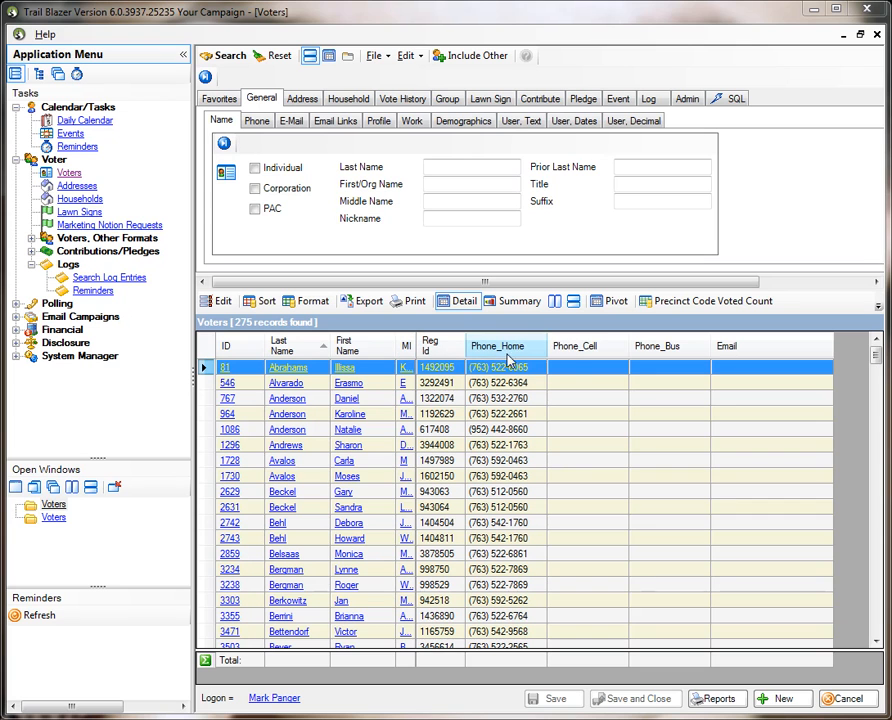
click(577, 348)
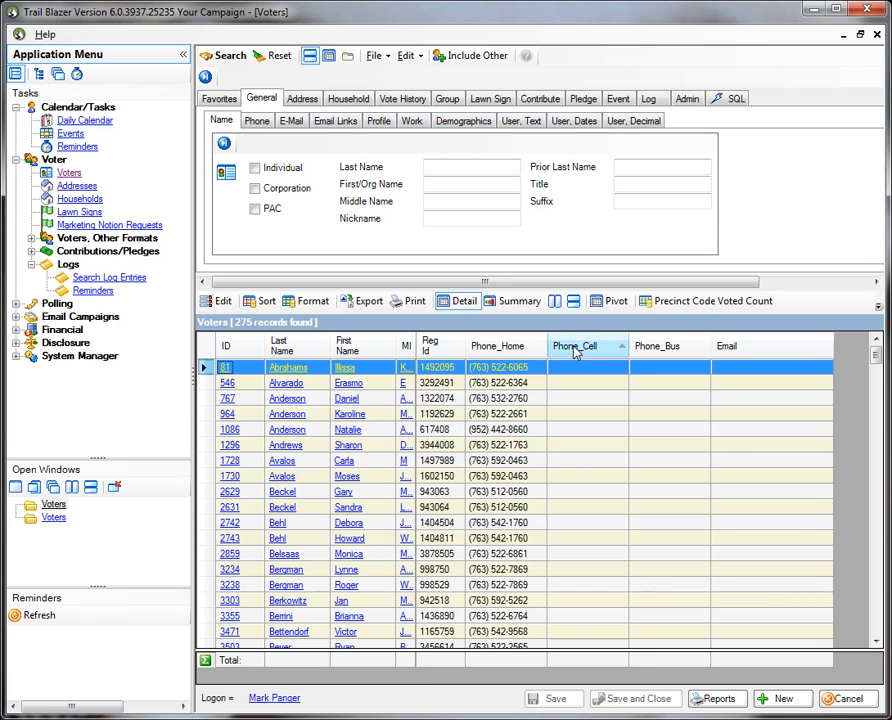
click(753, 350)
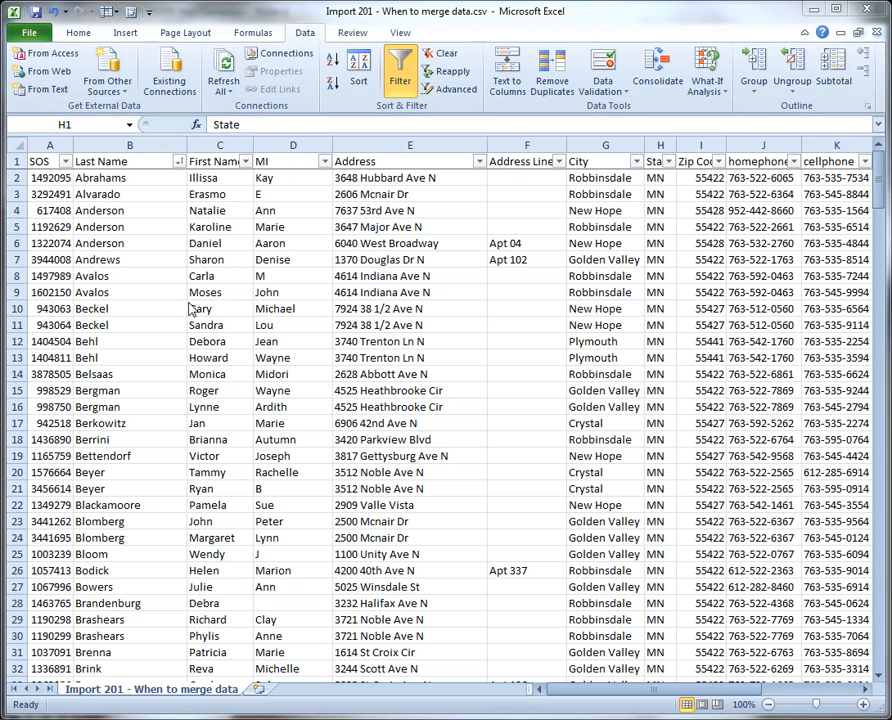
Step: Compare the SOS numbers in the spreadsheet, starting at cell A2, with the Reg Id values in the Trail Blazer voter list
click(62, 184)
key(Up)
key(Down)
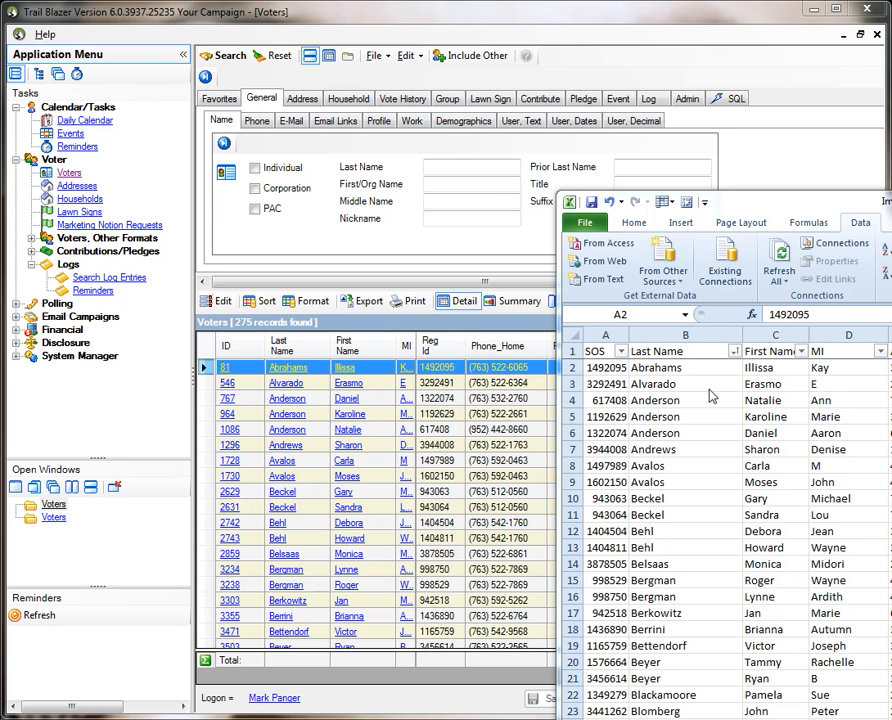
drag(700, 198, 226, 38)
Step: Examine the spreadsheet's remaining columns through the home, cell and business phones and the Email column
click(382, 257)
key(Right)
key(Right)
key(Right)
key(Right)
key(Right)
key(Right)
key(Right)
key(Right)
key(Right)
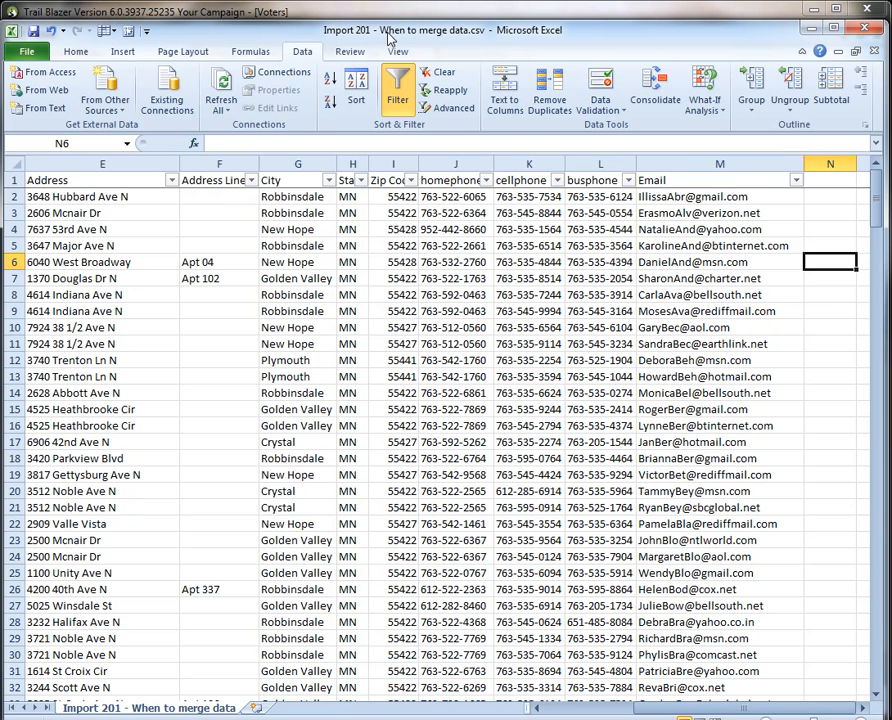
drag(390, 38, 390, 26)
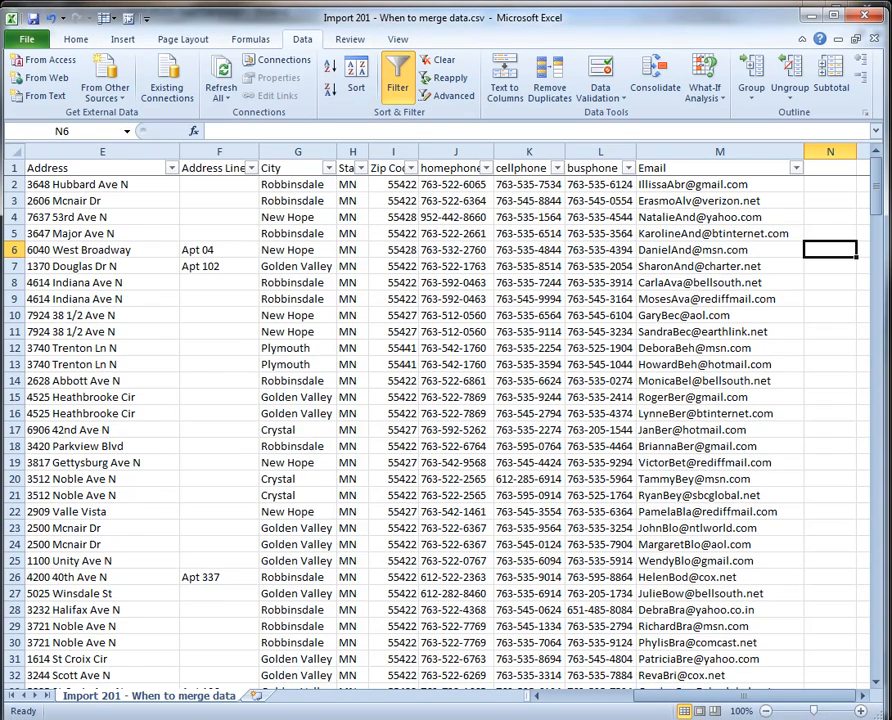
Step: Switch to Trail Blazer and set up an Add/Update Voter Records import from "Import 201 - When to merge data.csv"
click(218, 718)
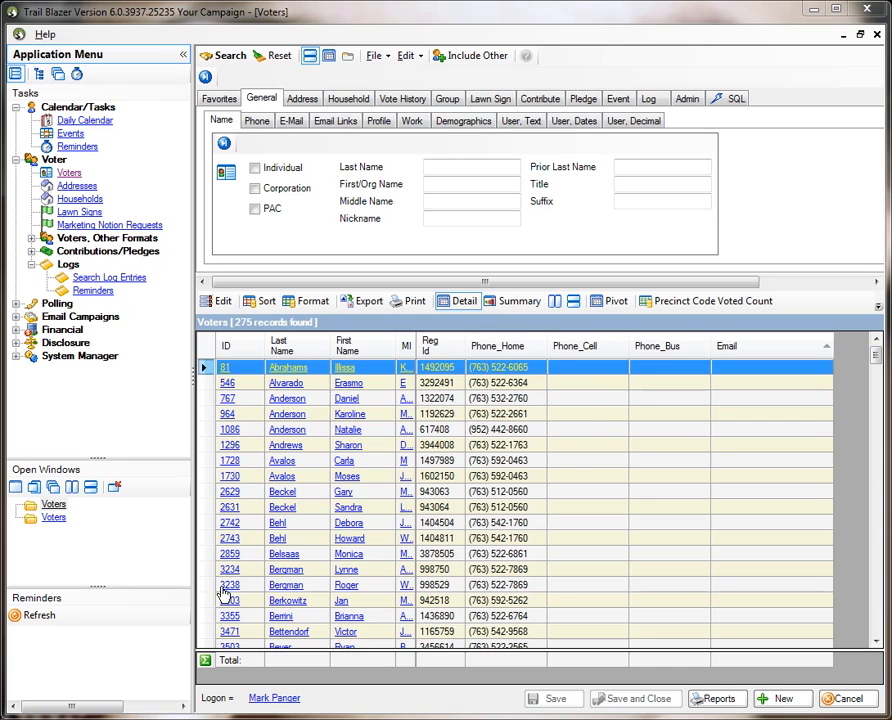
click(383, 59)
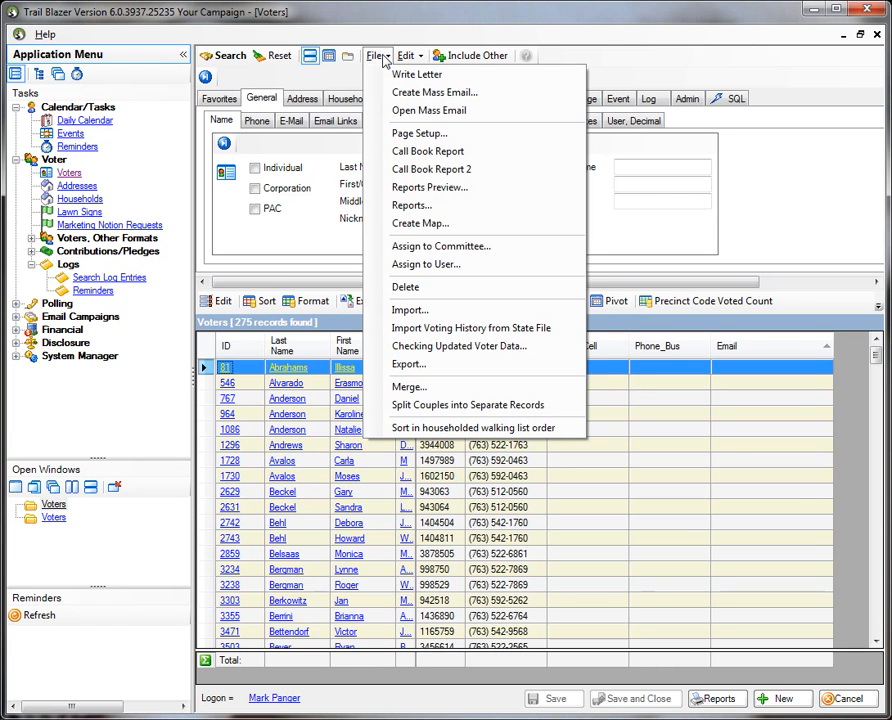
click(406, 311)
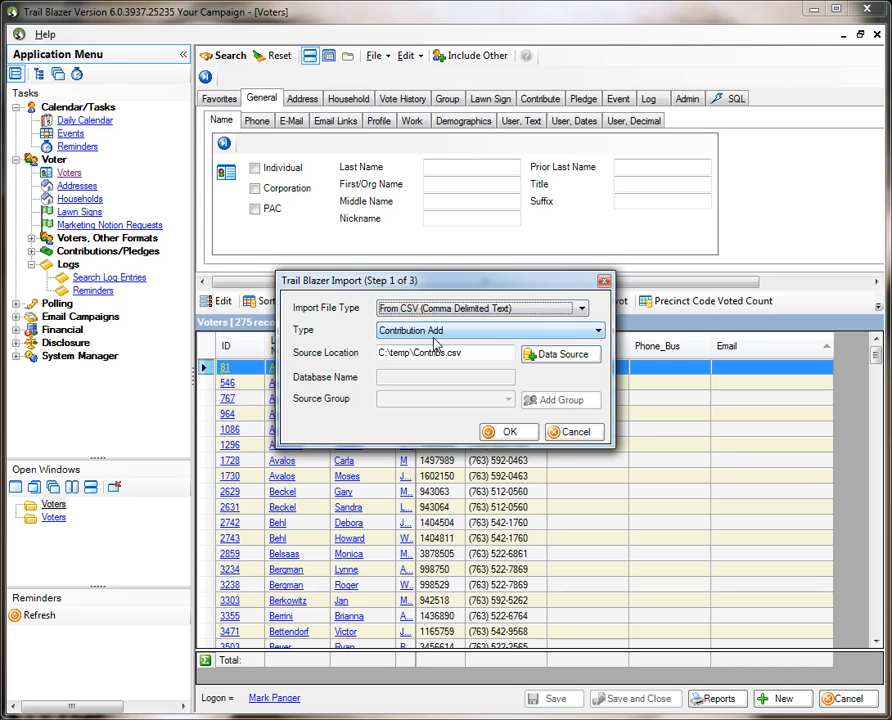
click(556, 354)
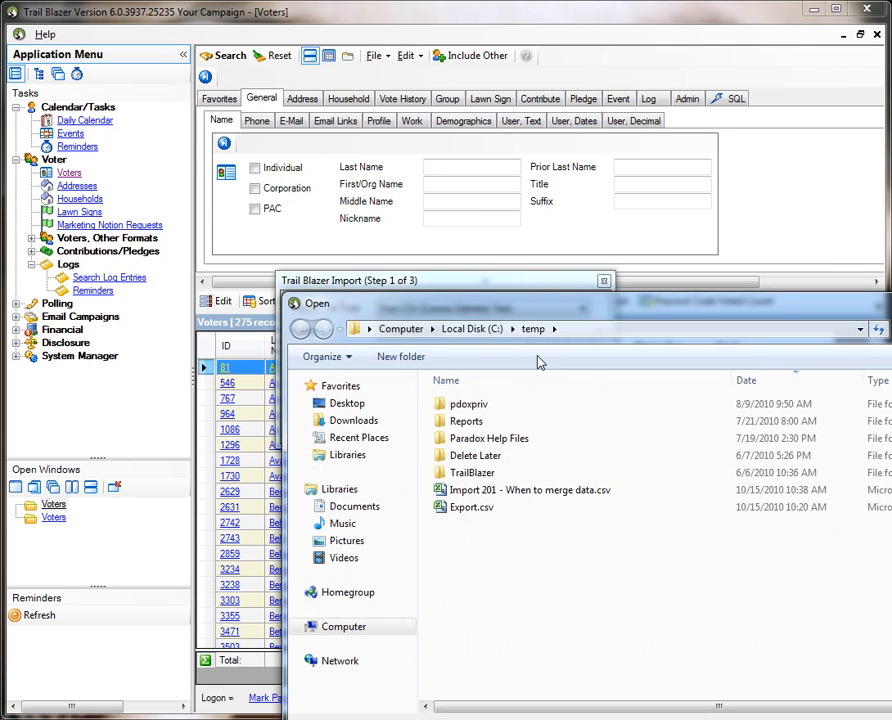
double_click(486, 498)
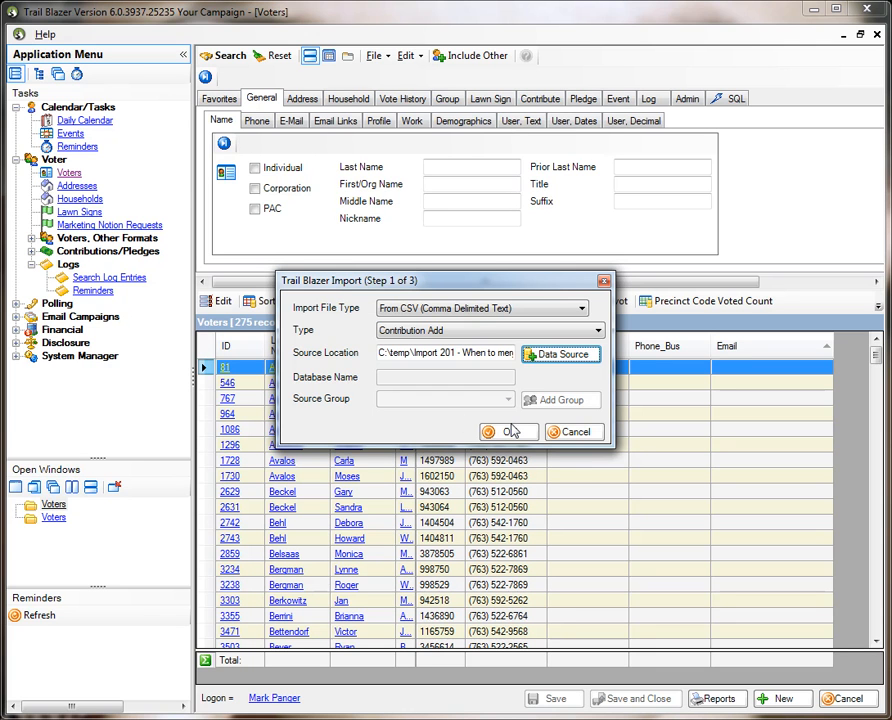
click(480, 331)
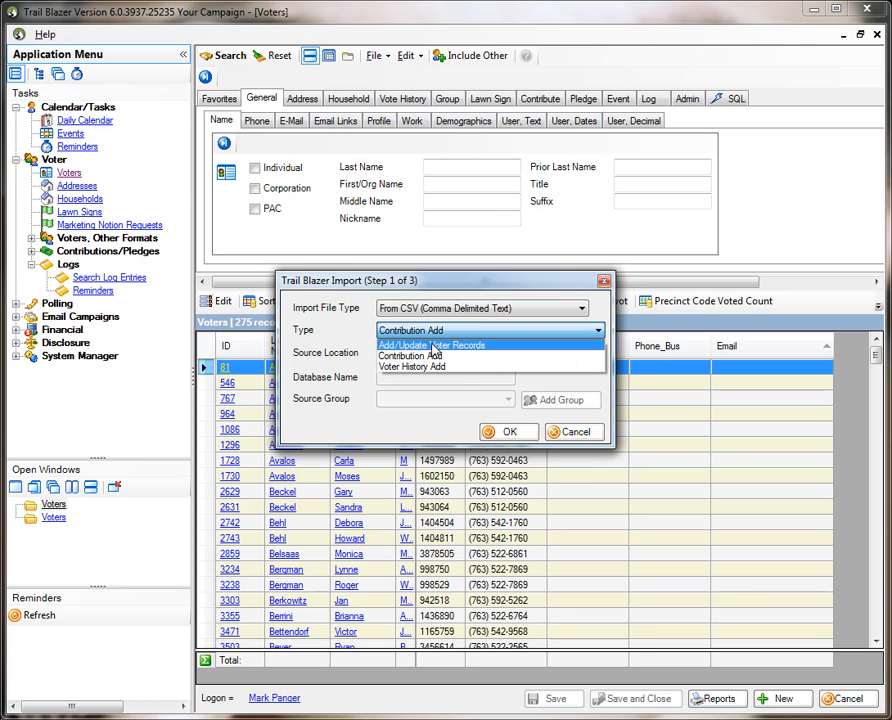
click(432, 343)
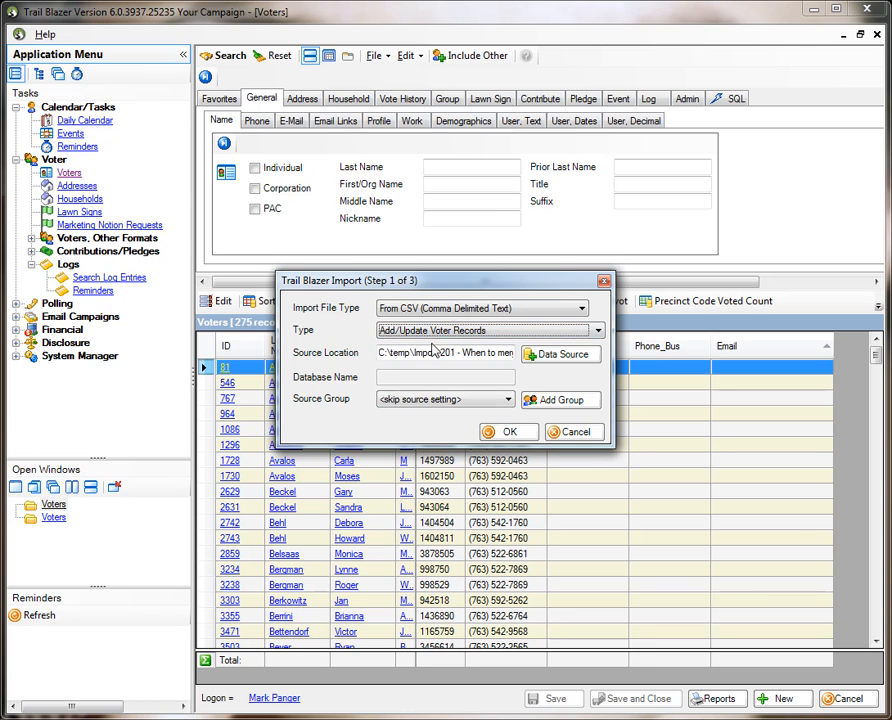
Step: Create the source group "Append Phone Email to Specific Voters" for the import and continue to its second stage
click(540, 402)
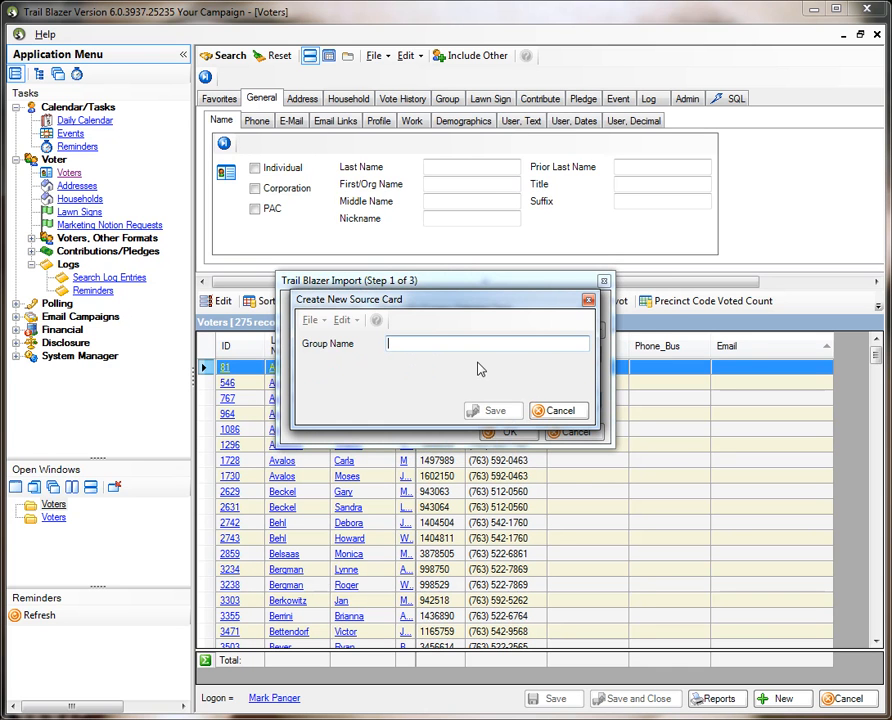
text(App)
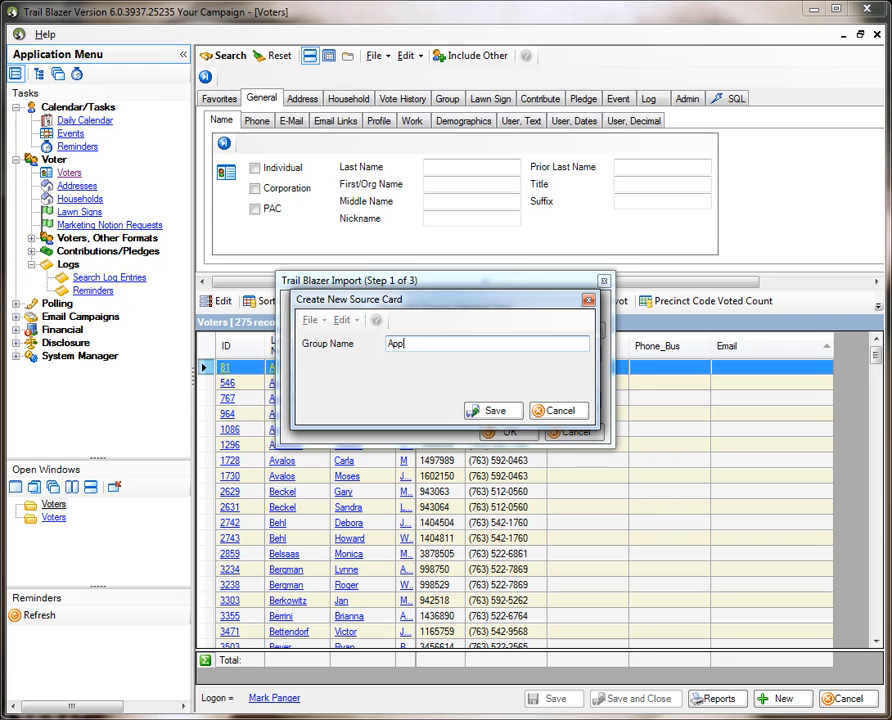
text(end Phone Email to Specifics)
key(BackSpace)
text(Voters)
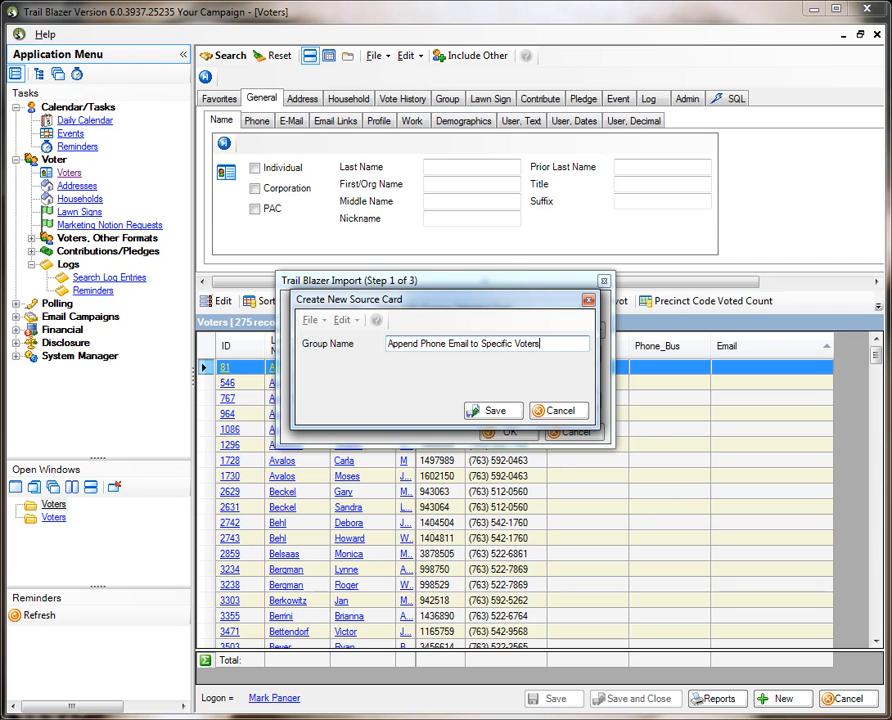
click(498, 412)
click(507, 431)
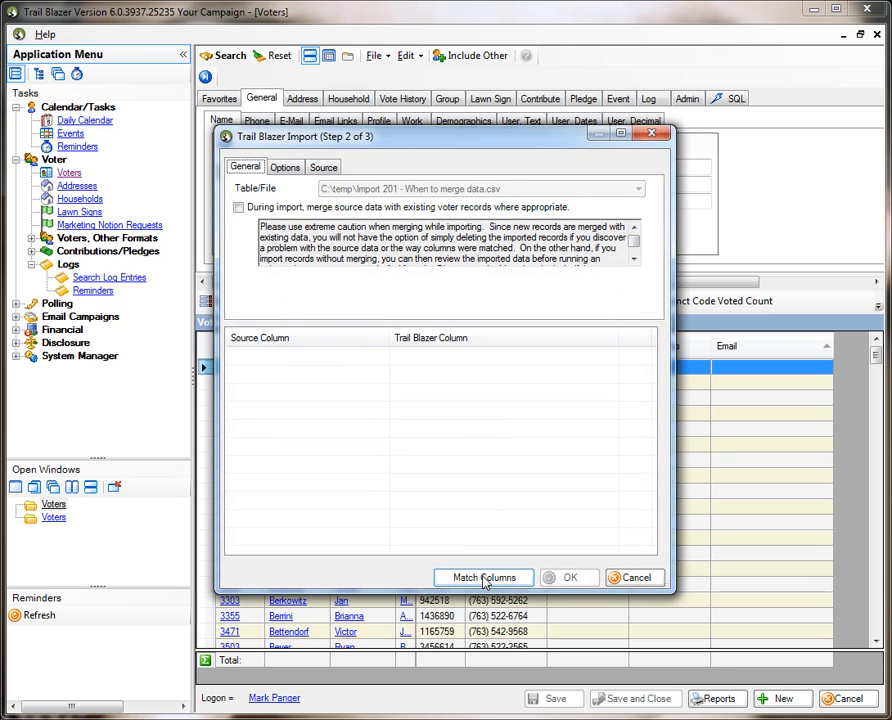
Step: Match the source columns automatically and set Last Name and First Name to Do not Import
click(485, 580)
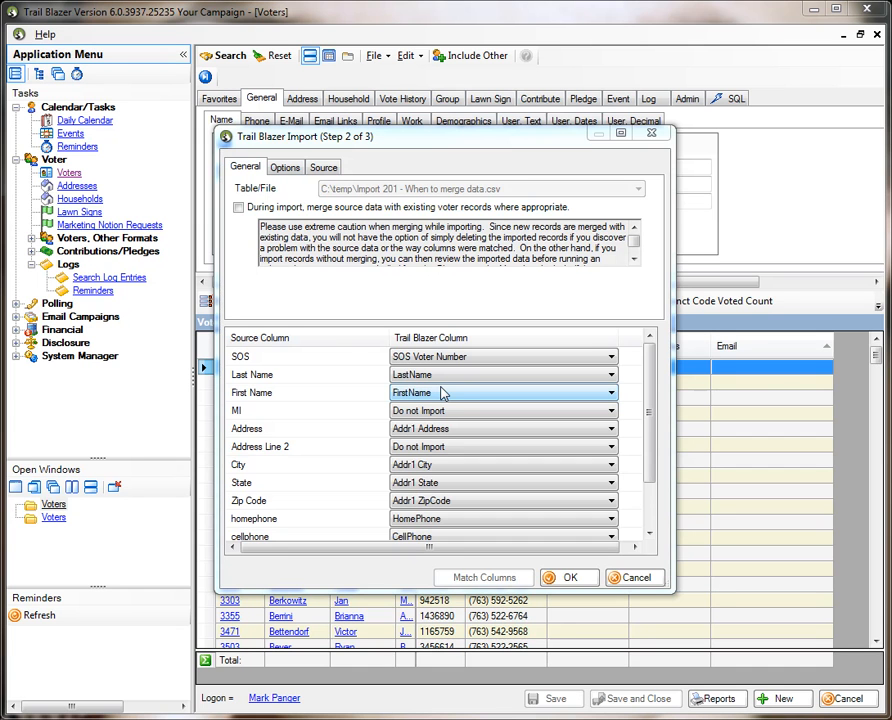
click(438, 376)
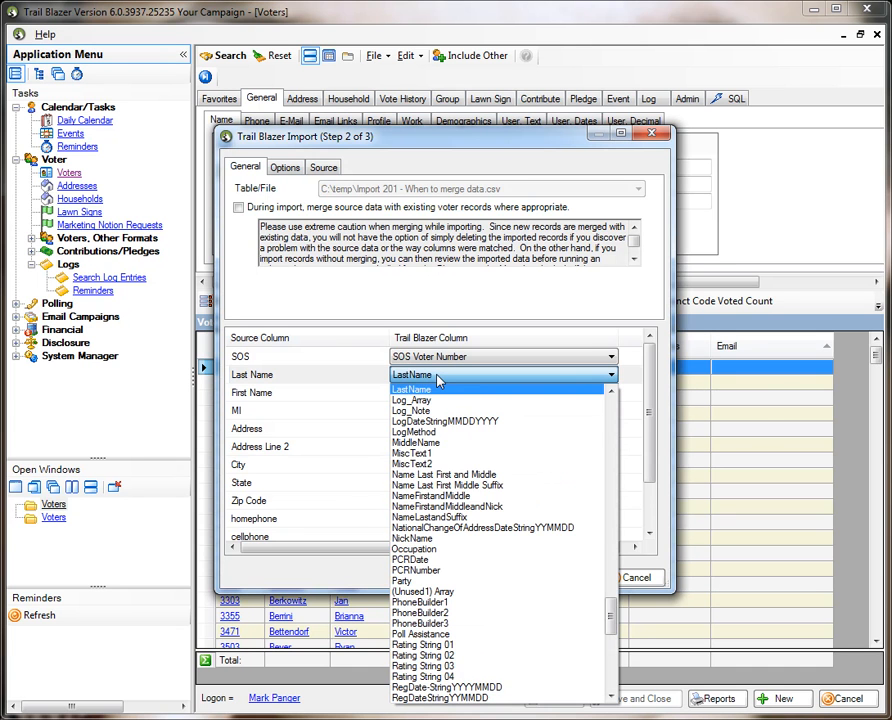
key(d)
click(440, 379)
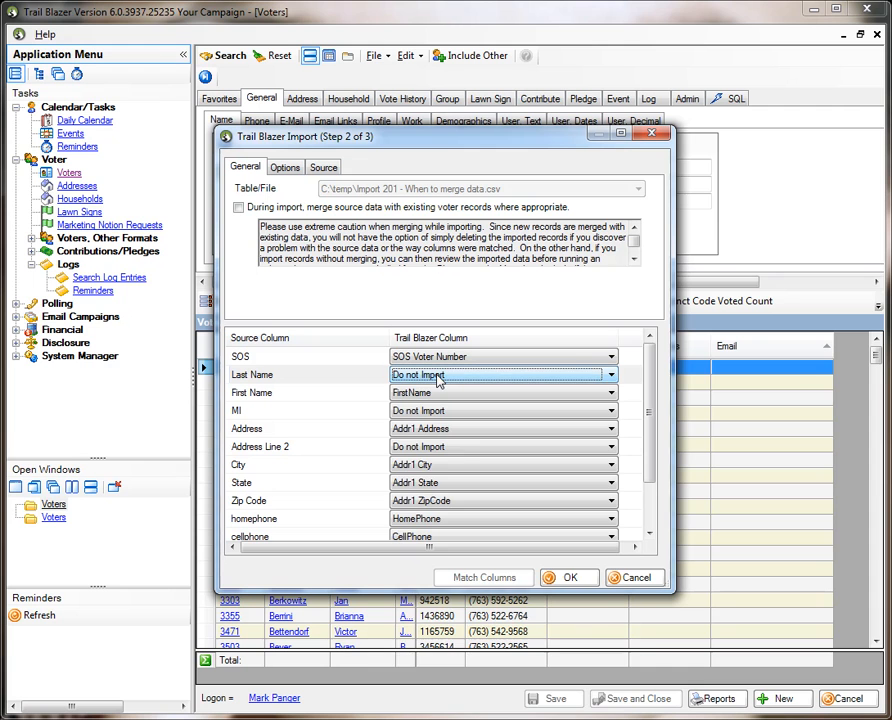
click(442, 396)
key(d)
click(442, 399)
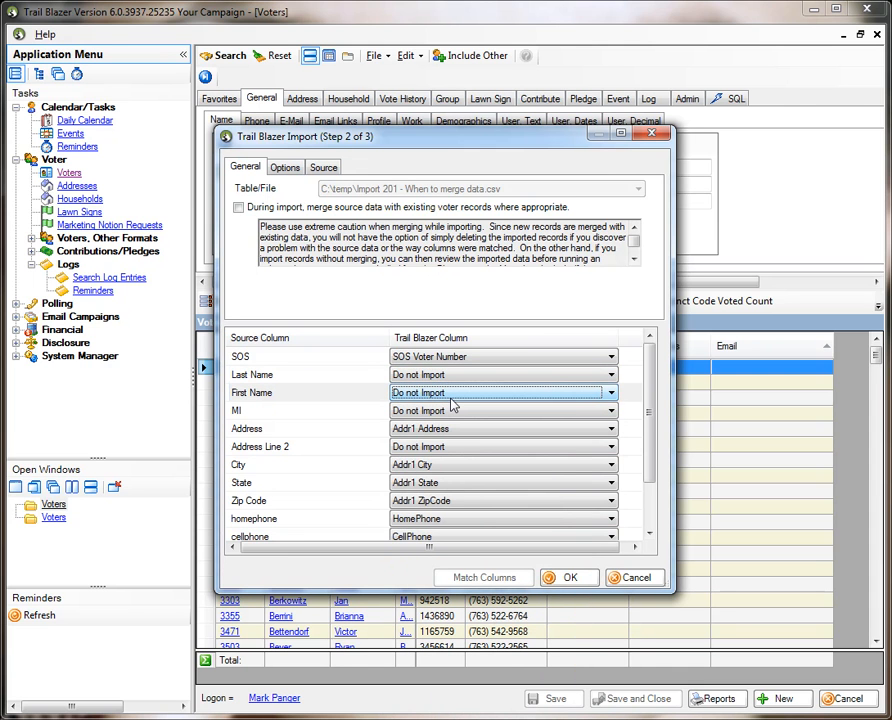
Step: Set the Address, City, State and Zip Code source columns to Do not Import
key(Tab)
key(Tab)
key(d)
key(Tab)
key(Tab)
key(d)
key(Tab)
key(d)
key(Tab)
key(d)
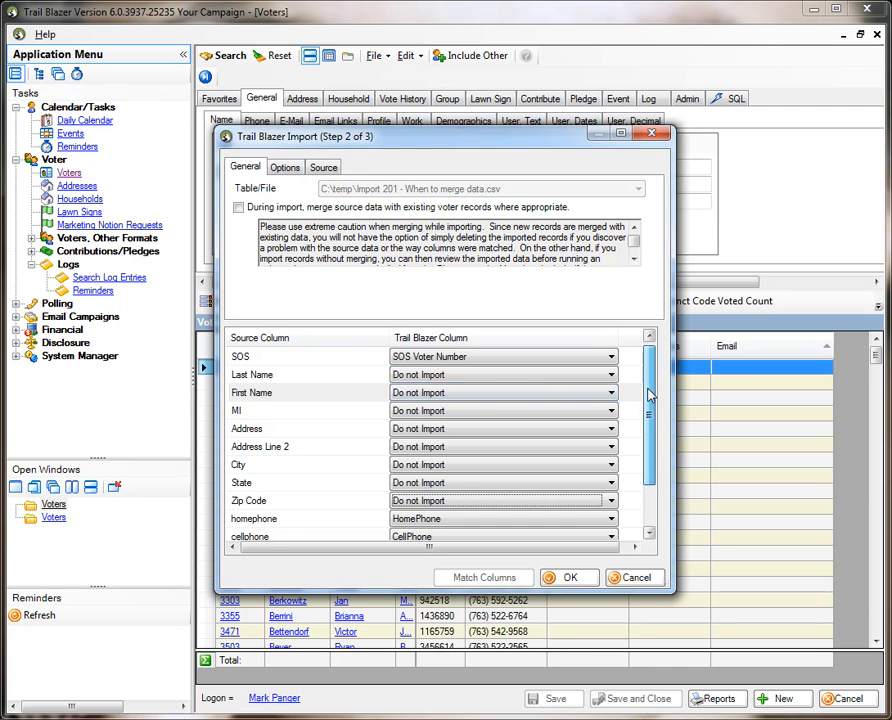
Step: Enable merging of source data with existing voter records during import, run the import and dismiss its result
drag(650, 392, 650, 434)
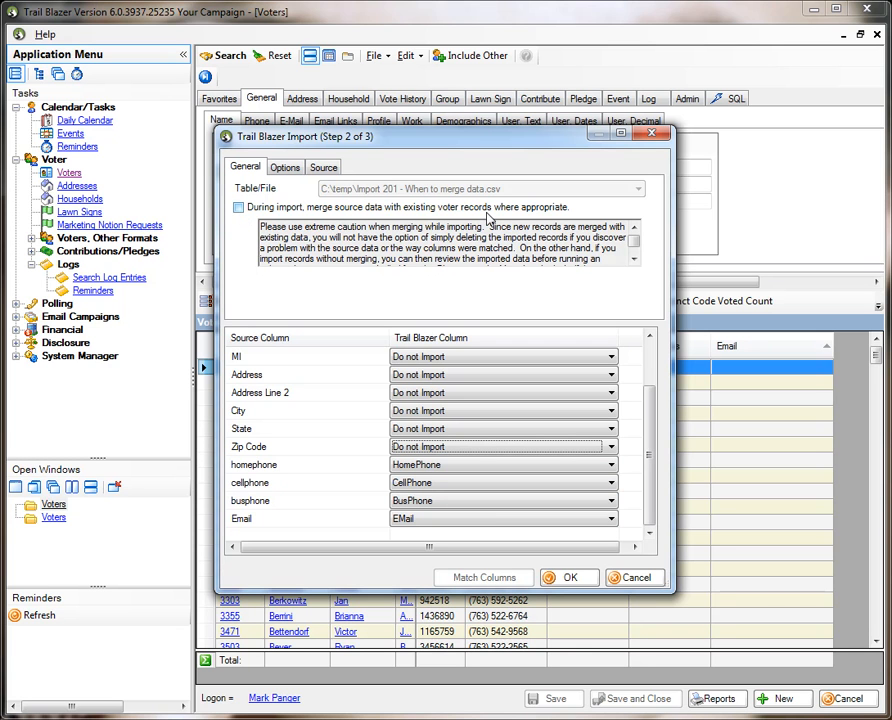
click(239, 208)
click(566, 578)
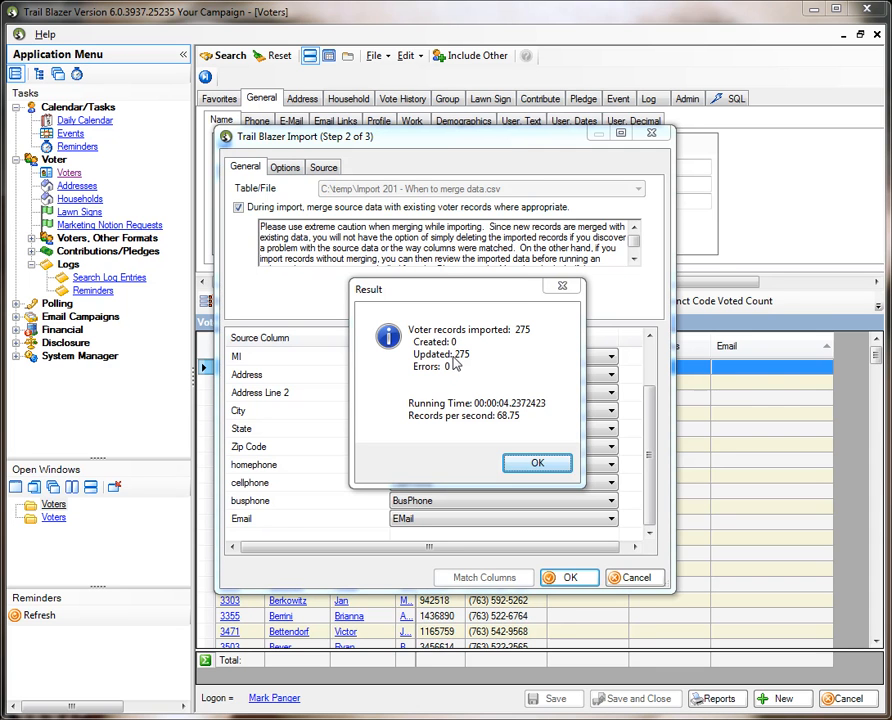
click(533, 465)
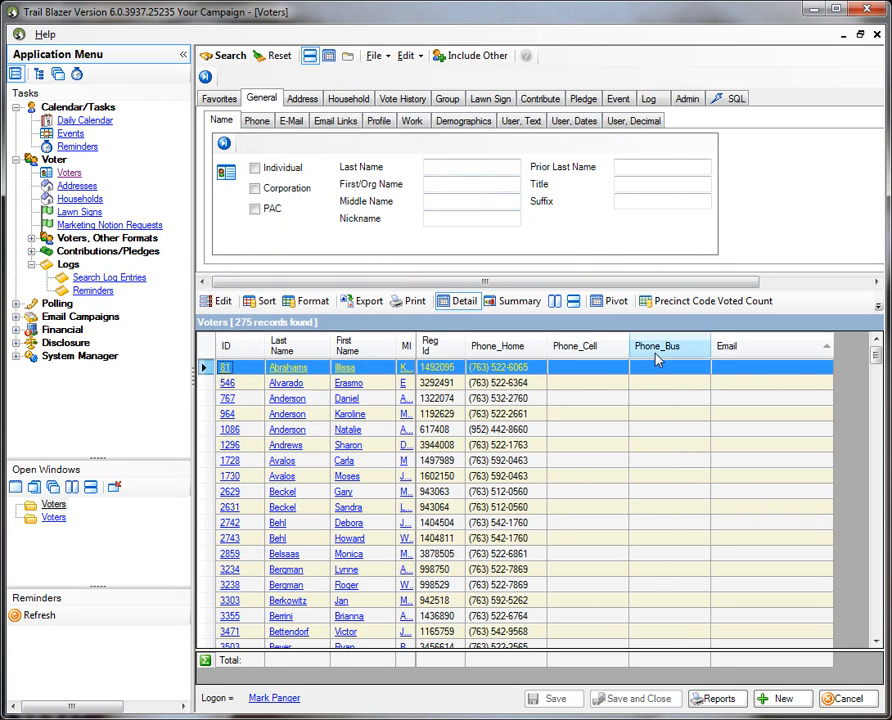
Step: Rerun the voter search and sort by last name to check the updated phone and email columns
click(232, 57)
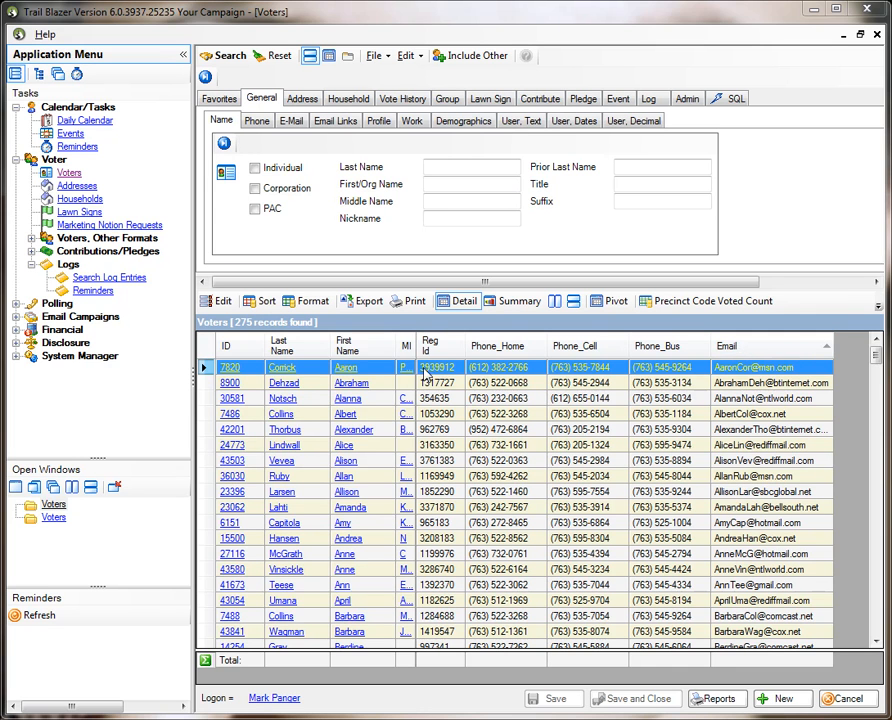
click(318, 347)
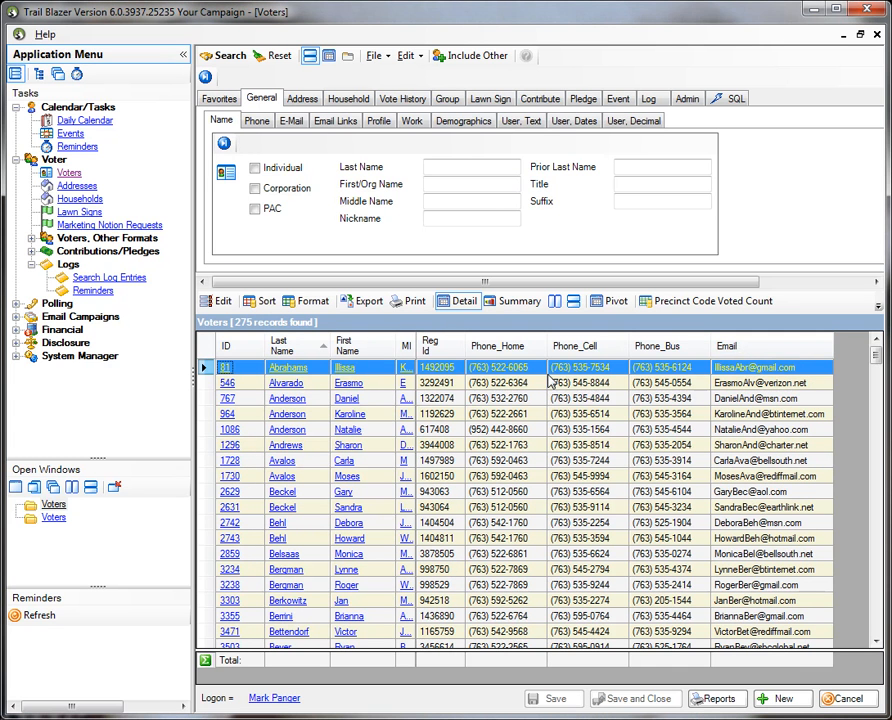
mouse_move(876, 352)
mouse_down()
mouse_move(878, 584)
mouse_move(884, 352)
mouse_up()
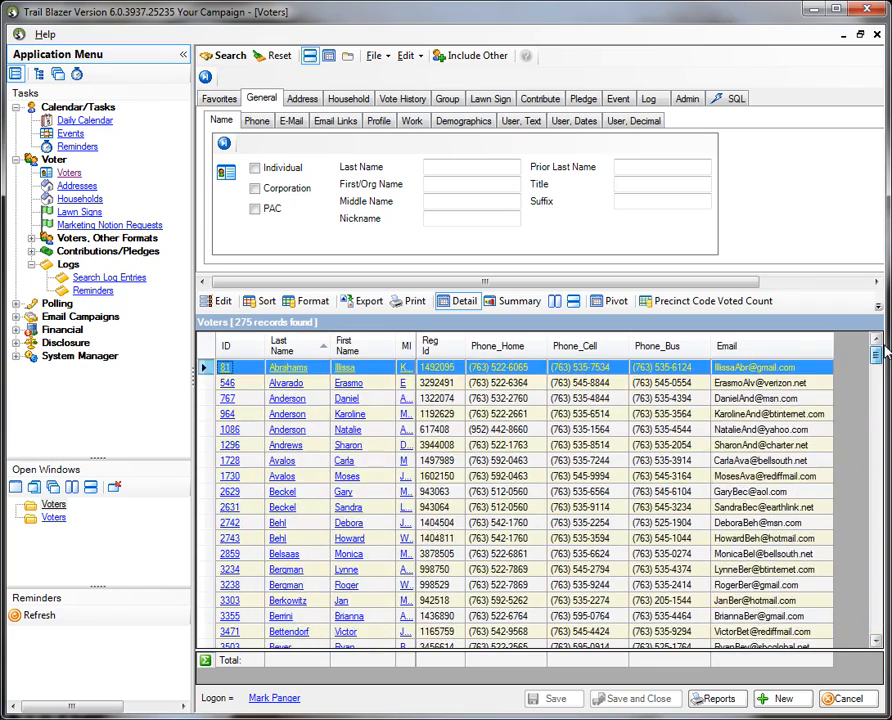